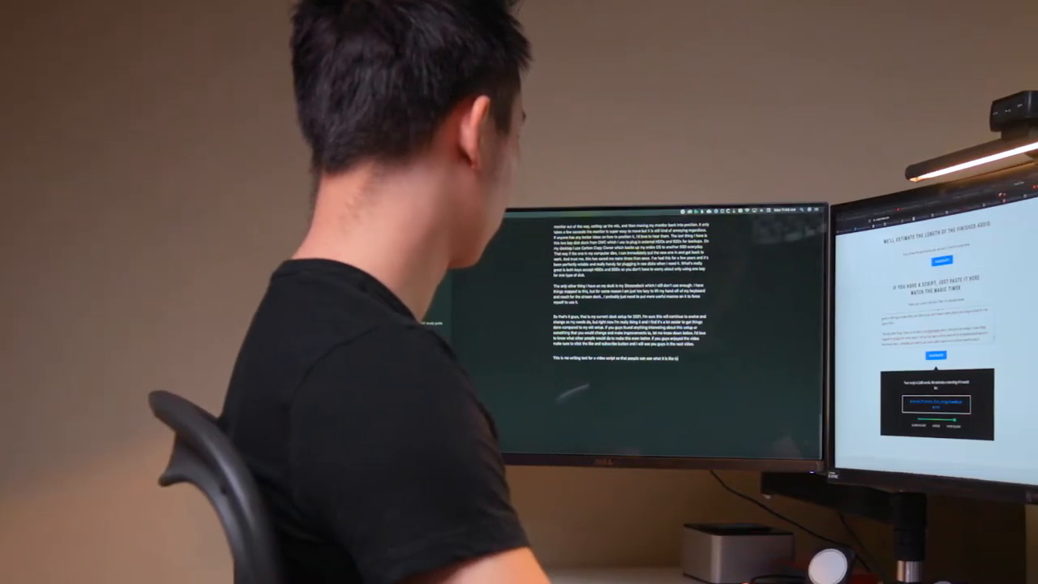
type("is like typing on a split keyboard. I really")
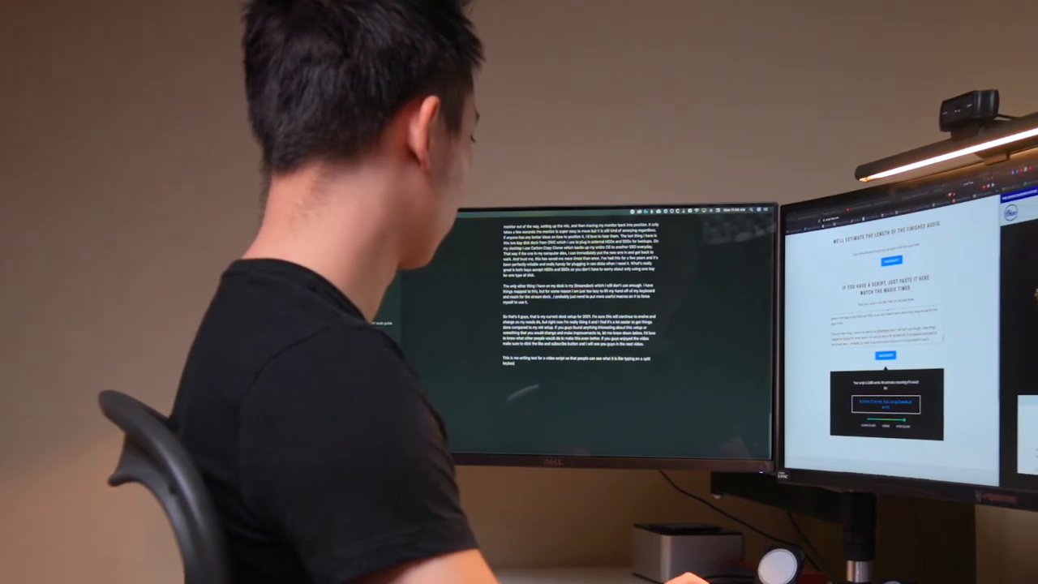
type(" enjoy this thing as")
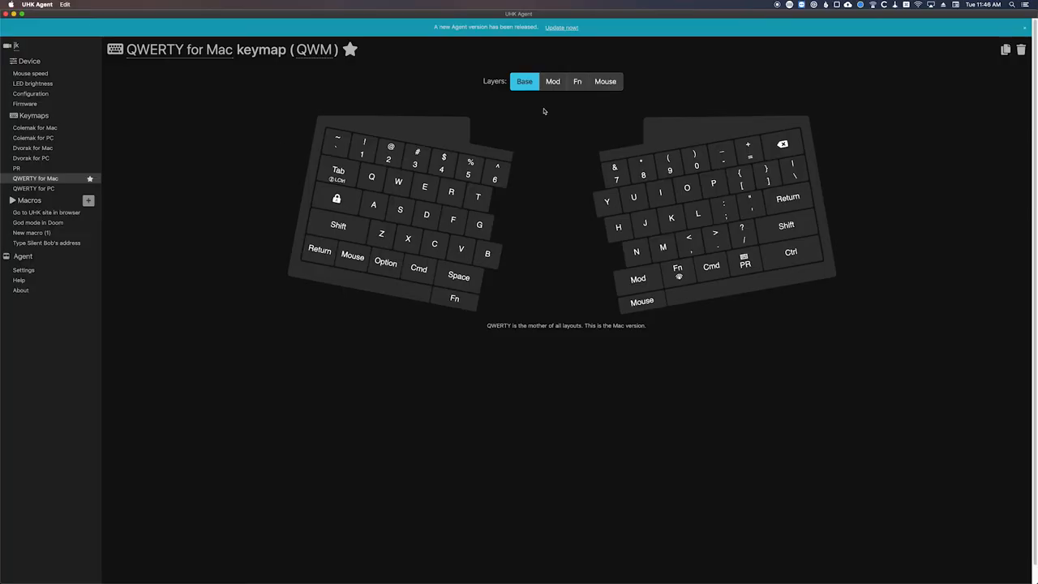
Review the Mod, Fn, Mouse and Base layers of the keymap, ending on Mod.
left_click(552, 85)
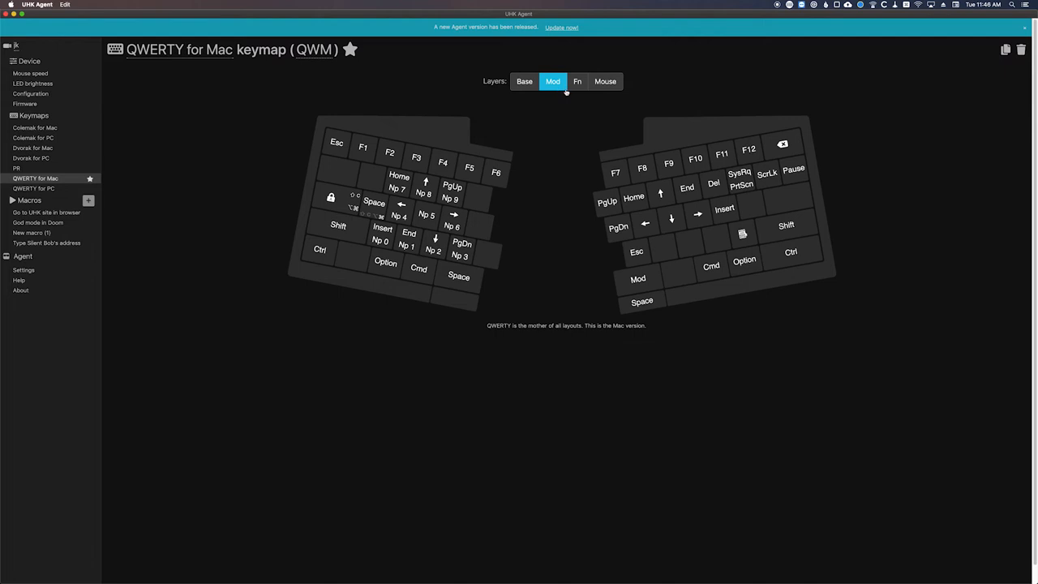
left_click(577, 82)
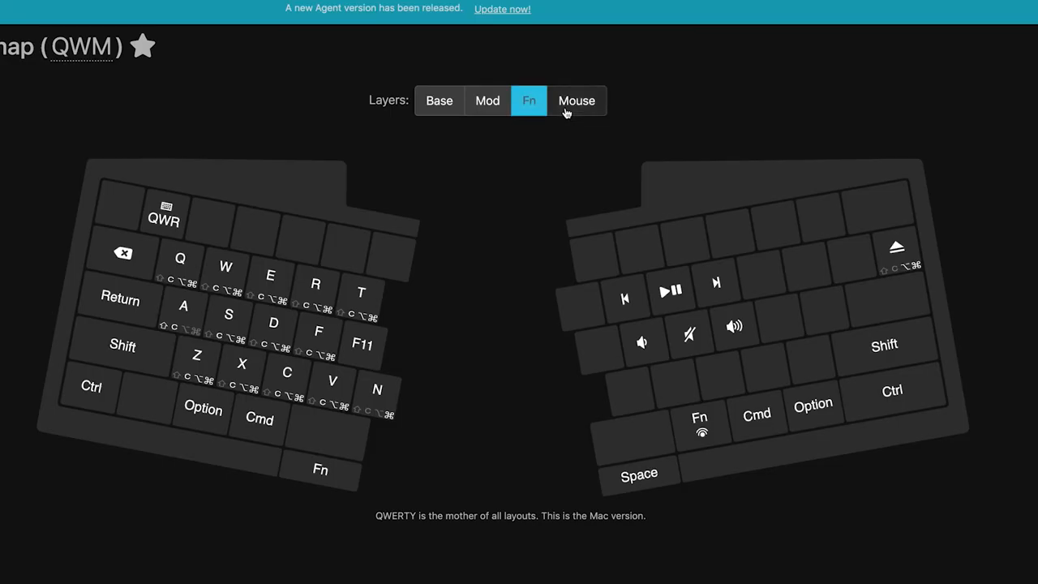
left_click(567, 110)
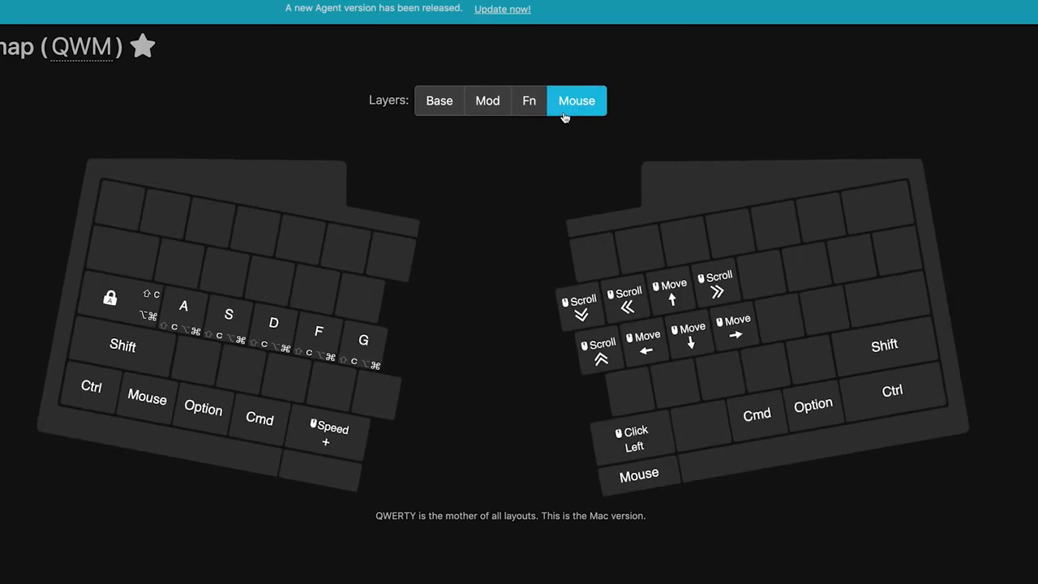
left_click(434, 104)
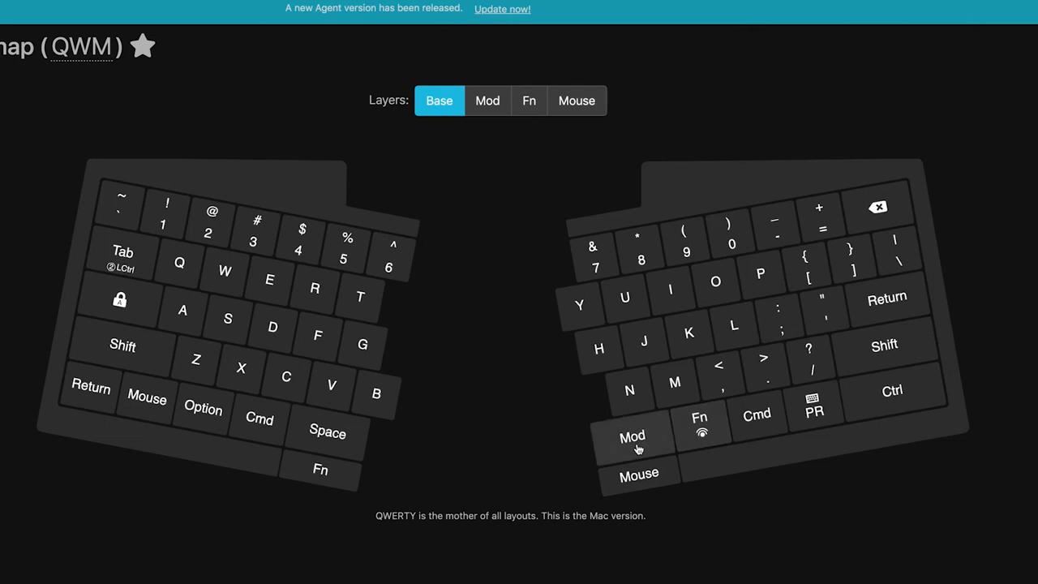
left_click(486, 102)
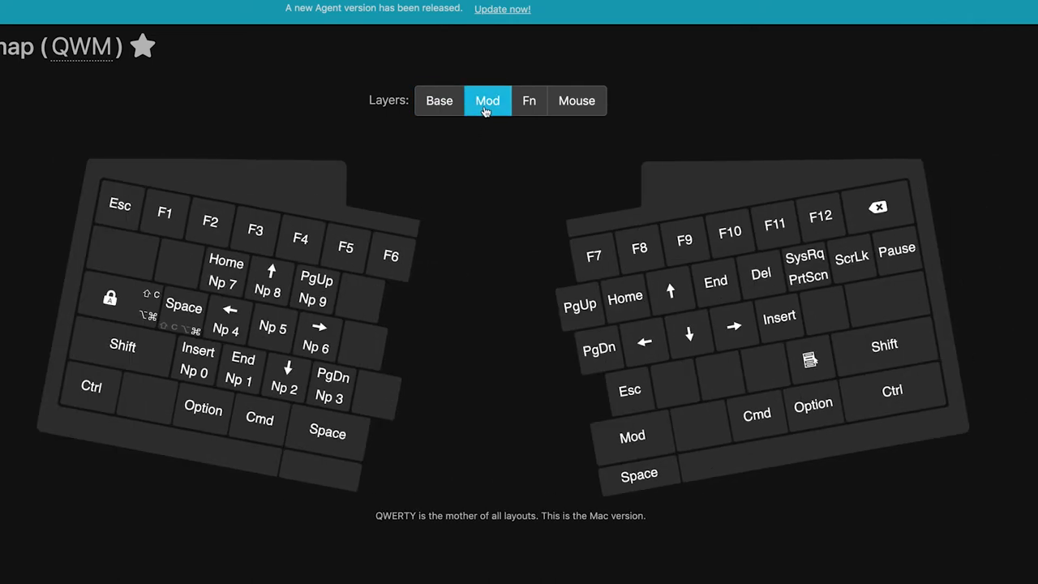